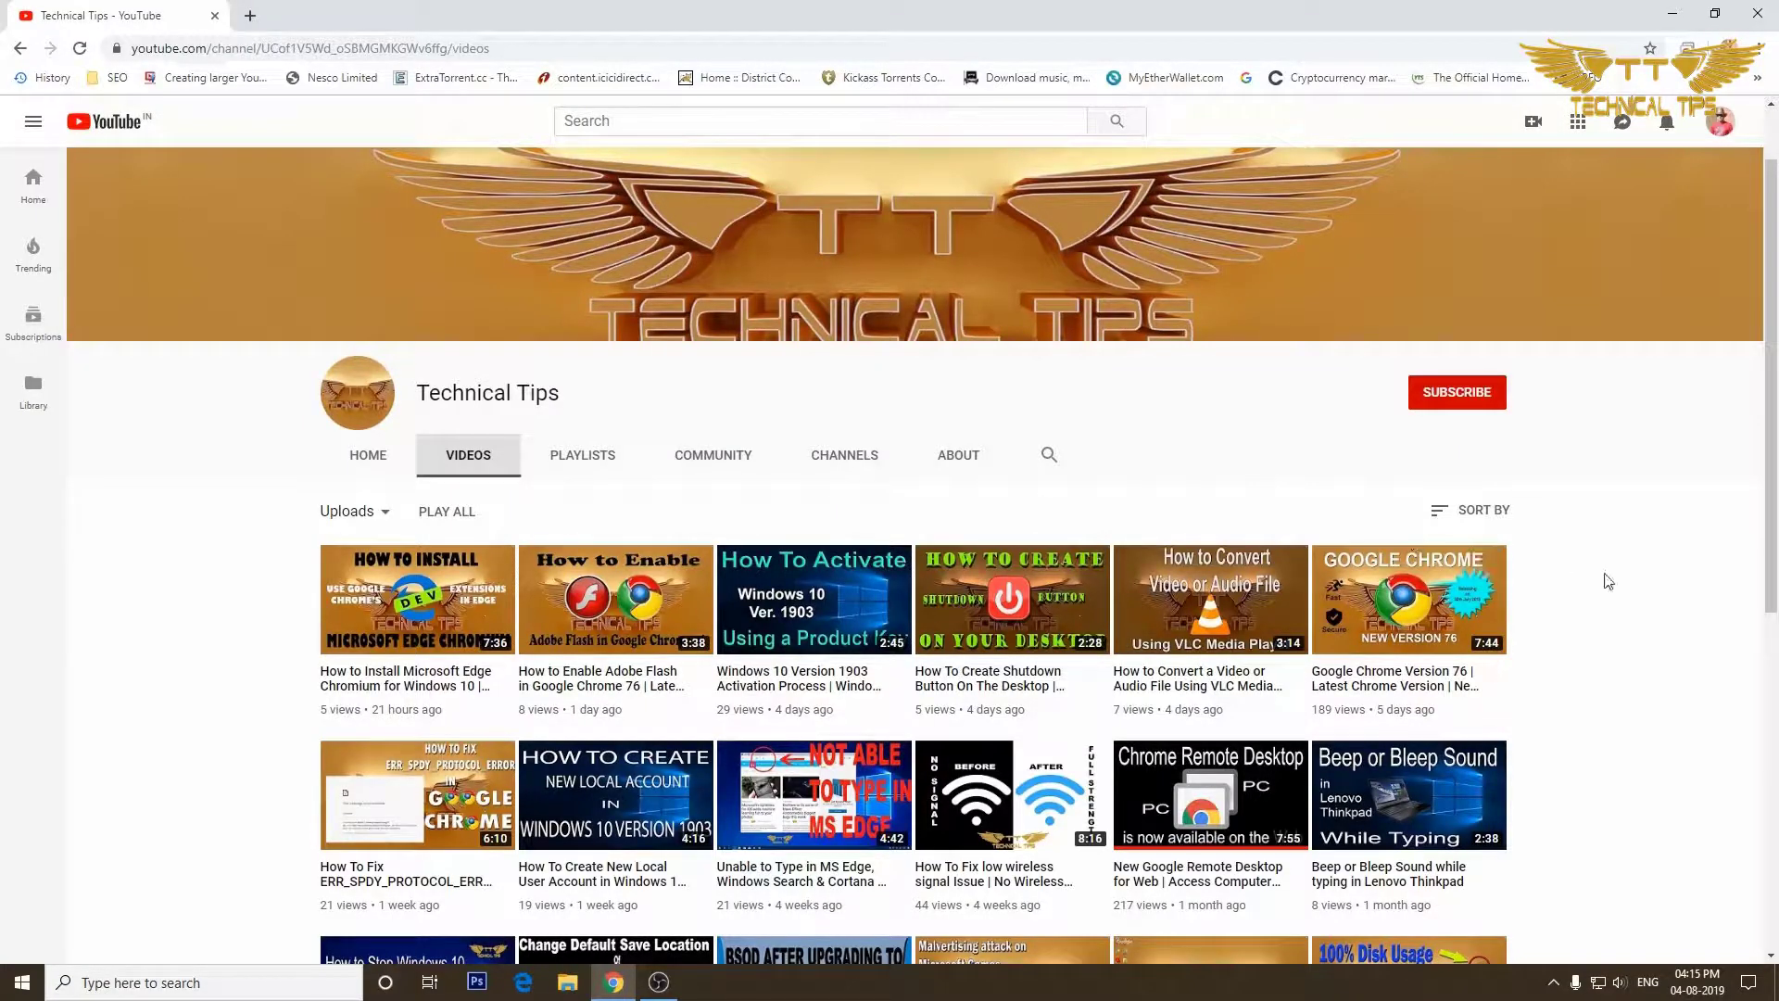
- Subscribe to the Technical Tips YouTube channel with the bell set to all notifications
click(1451, 397)
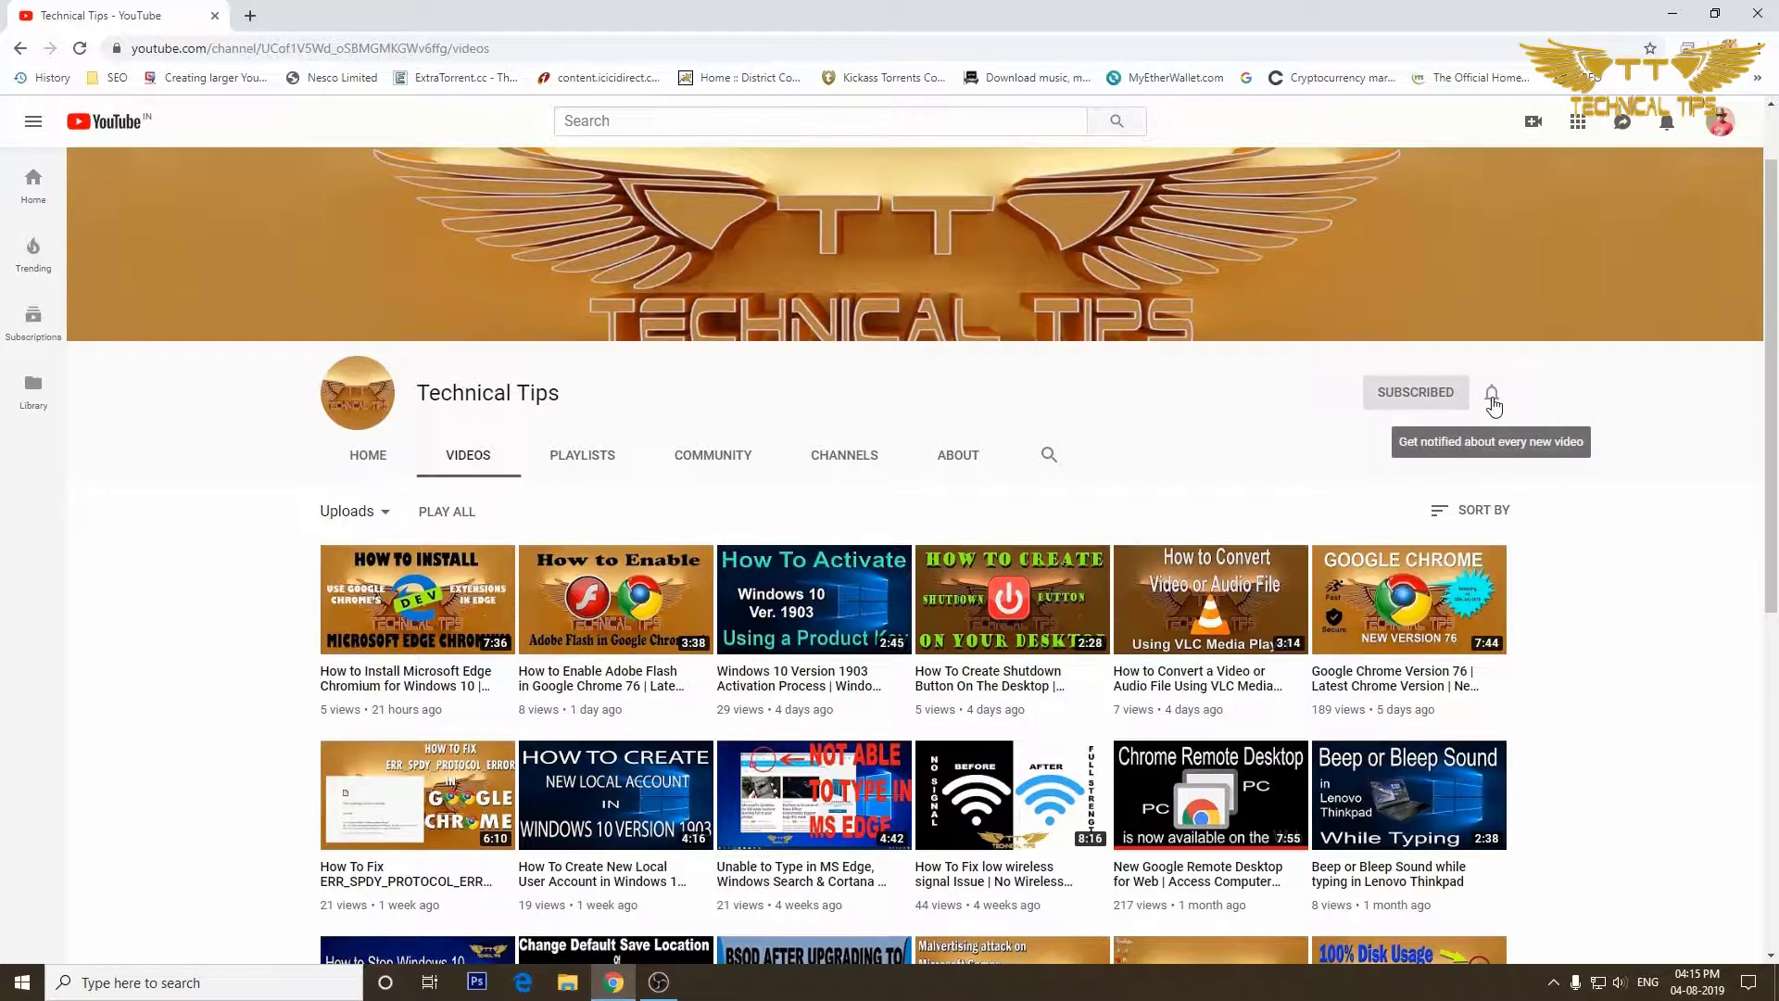
click(1493, 397)
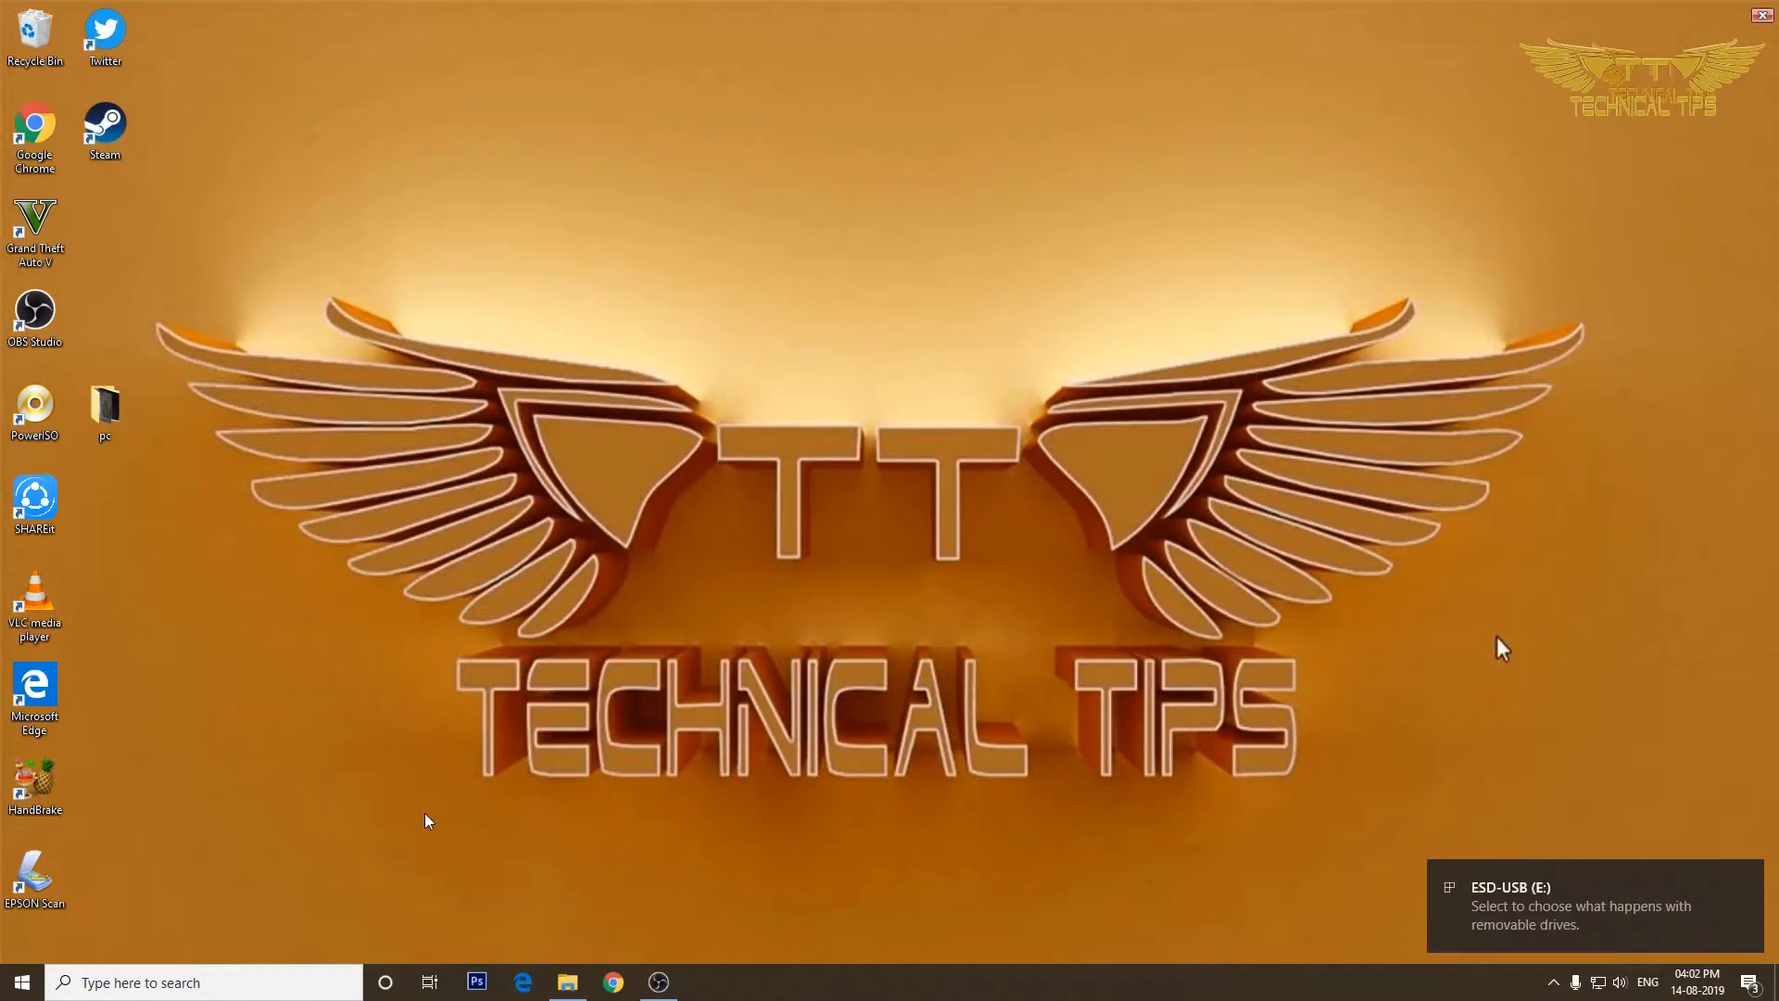
- Launch File Explorer, go to This PC, and bring up the ESD-USB (E:) drive's context menu
click(22, 982)
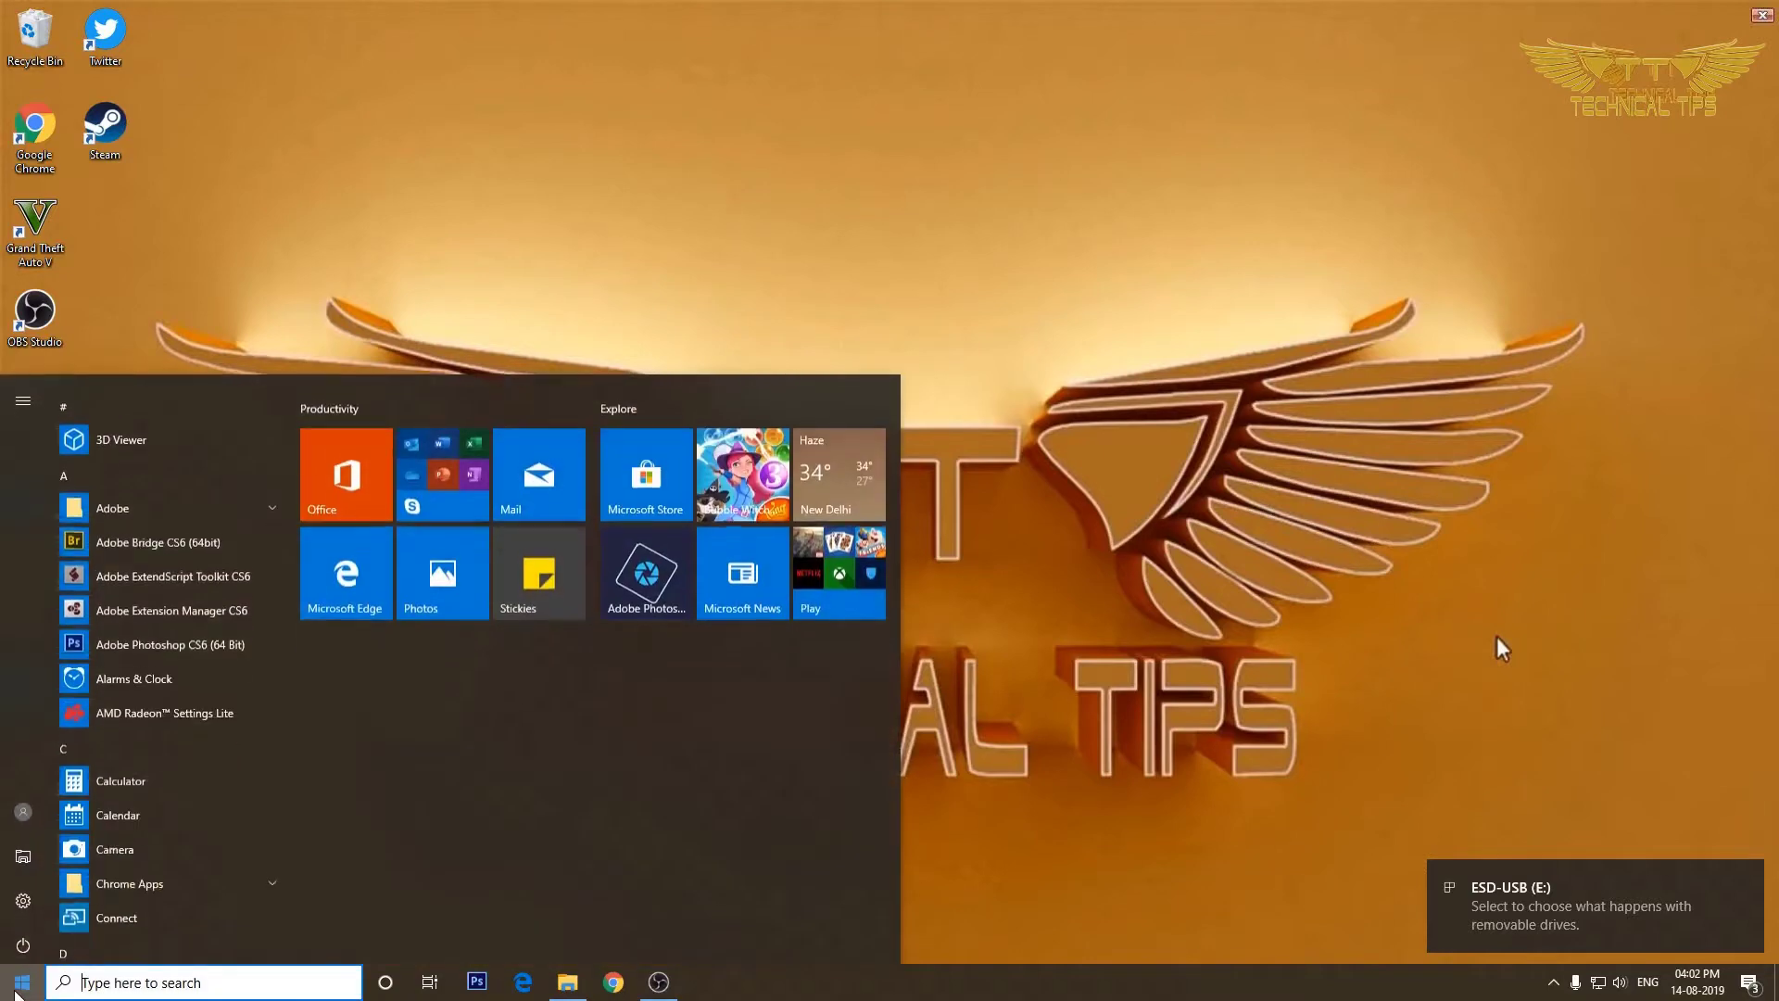
click(23, 853)
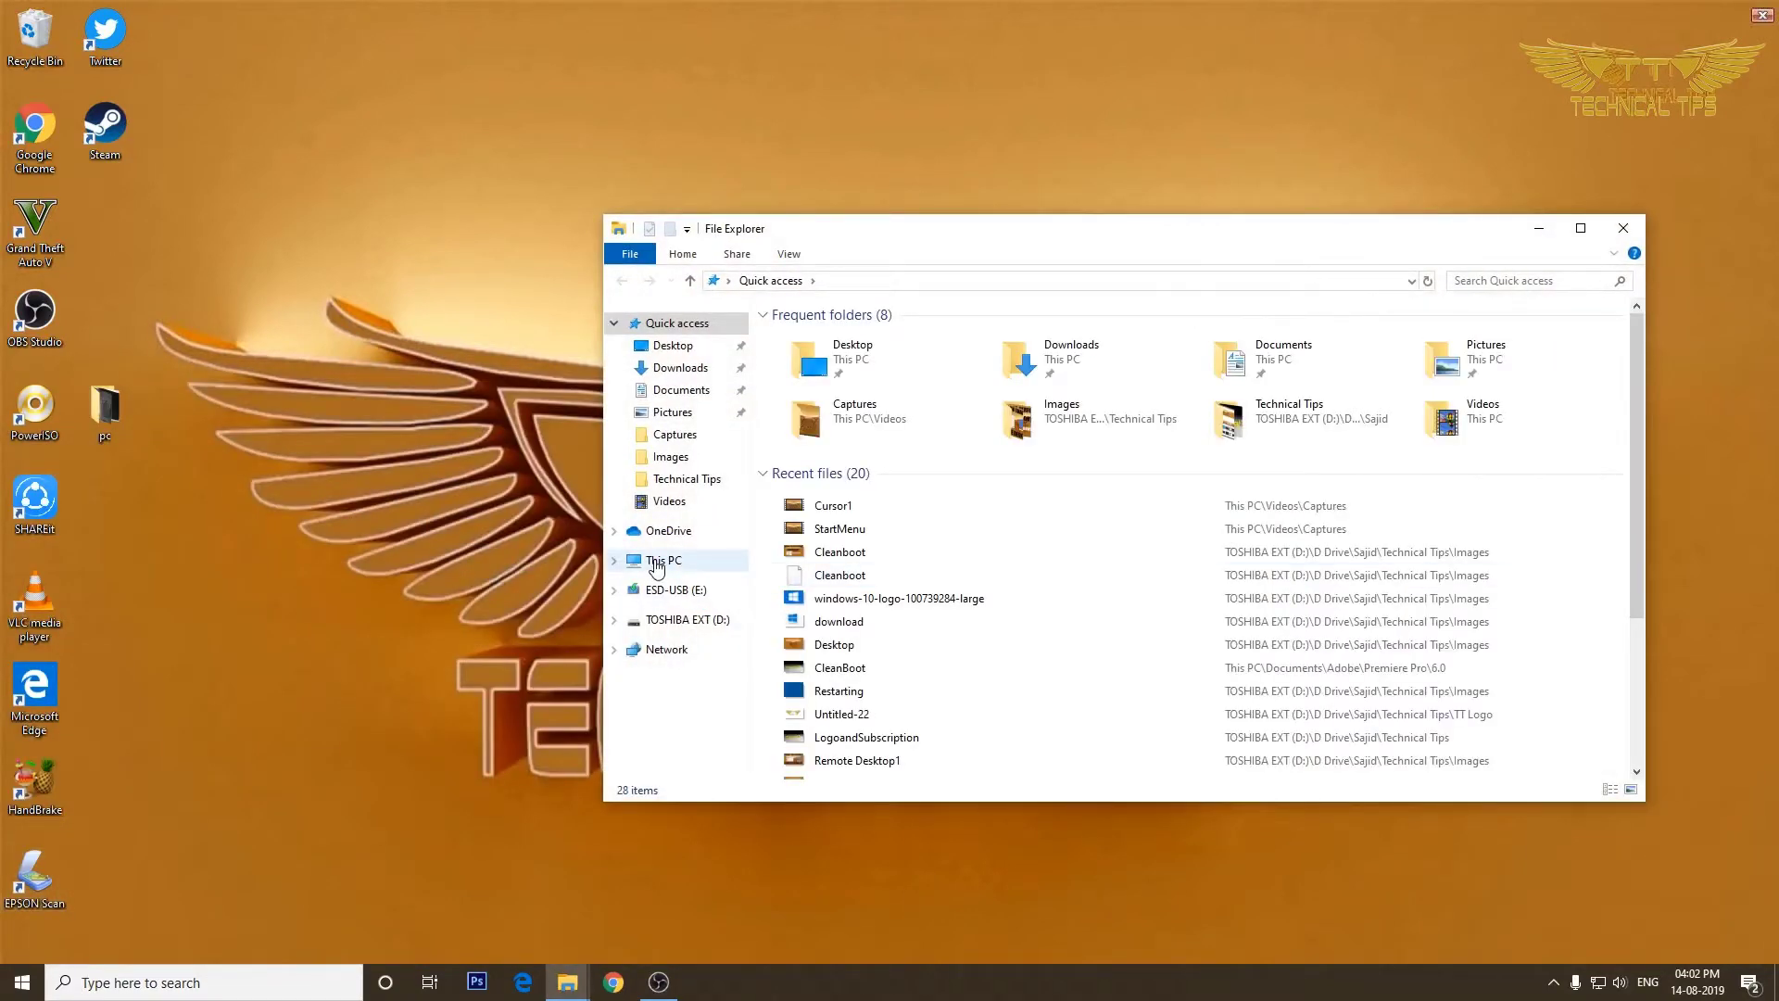
click(656, 563)
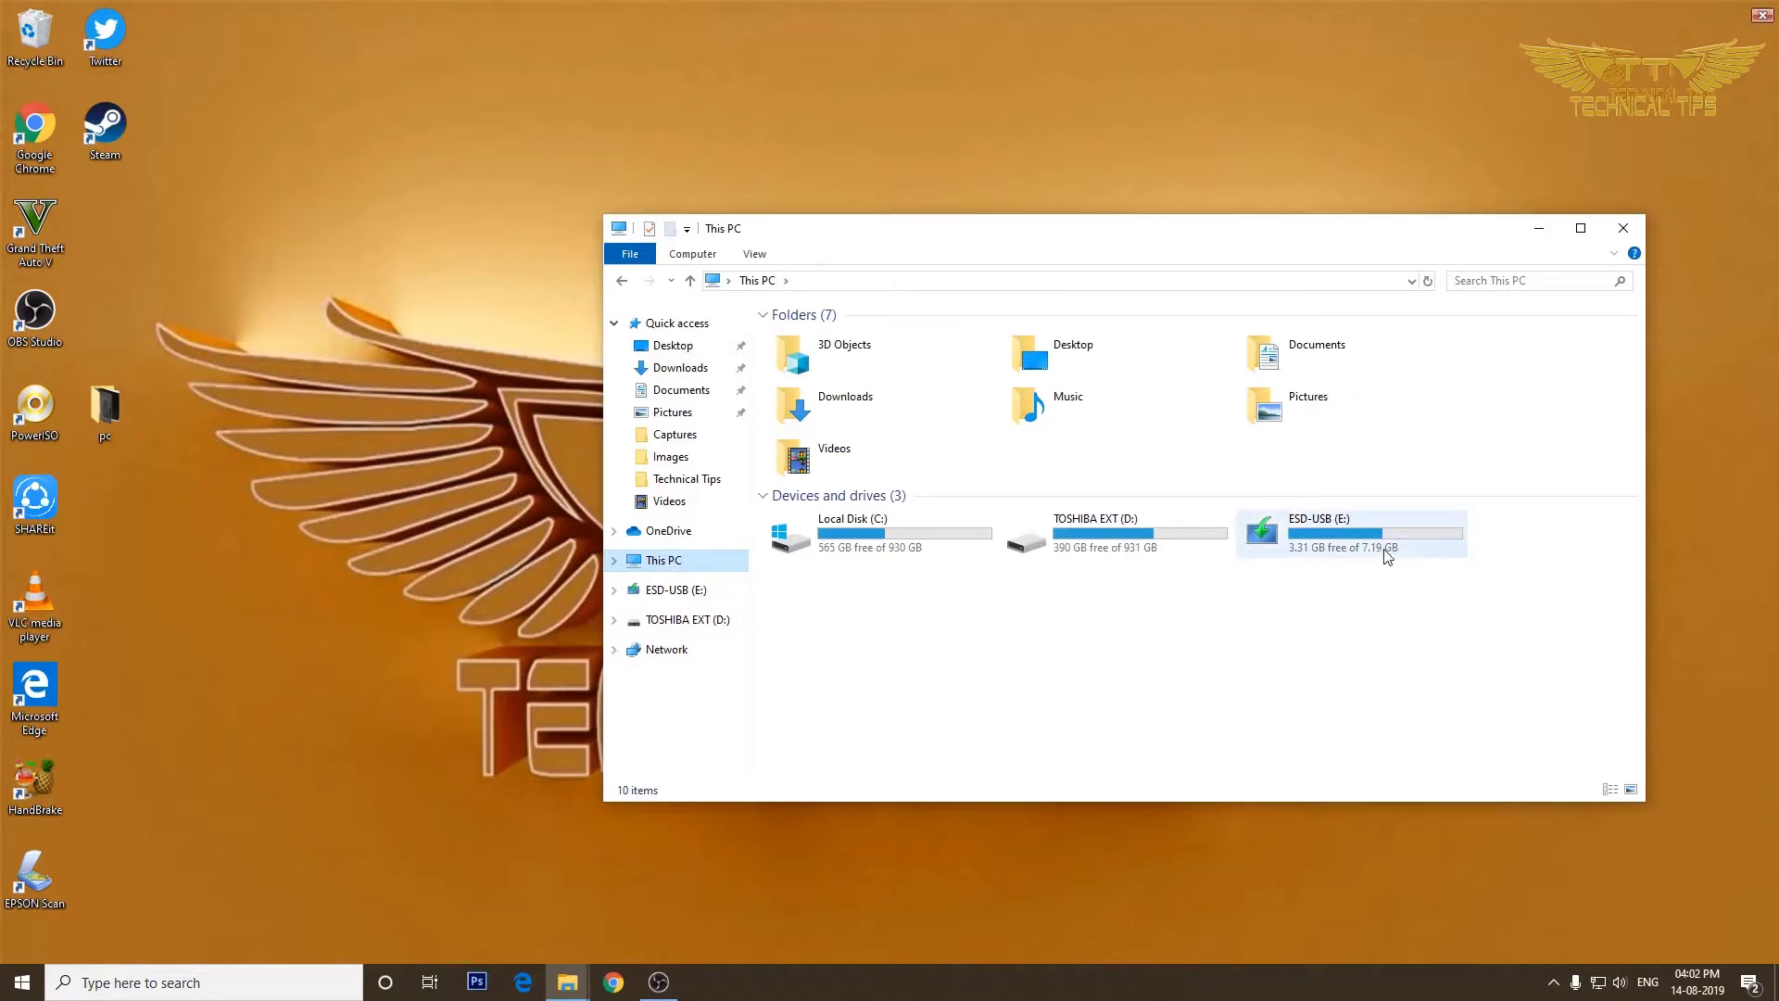
click(1358, 539)
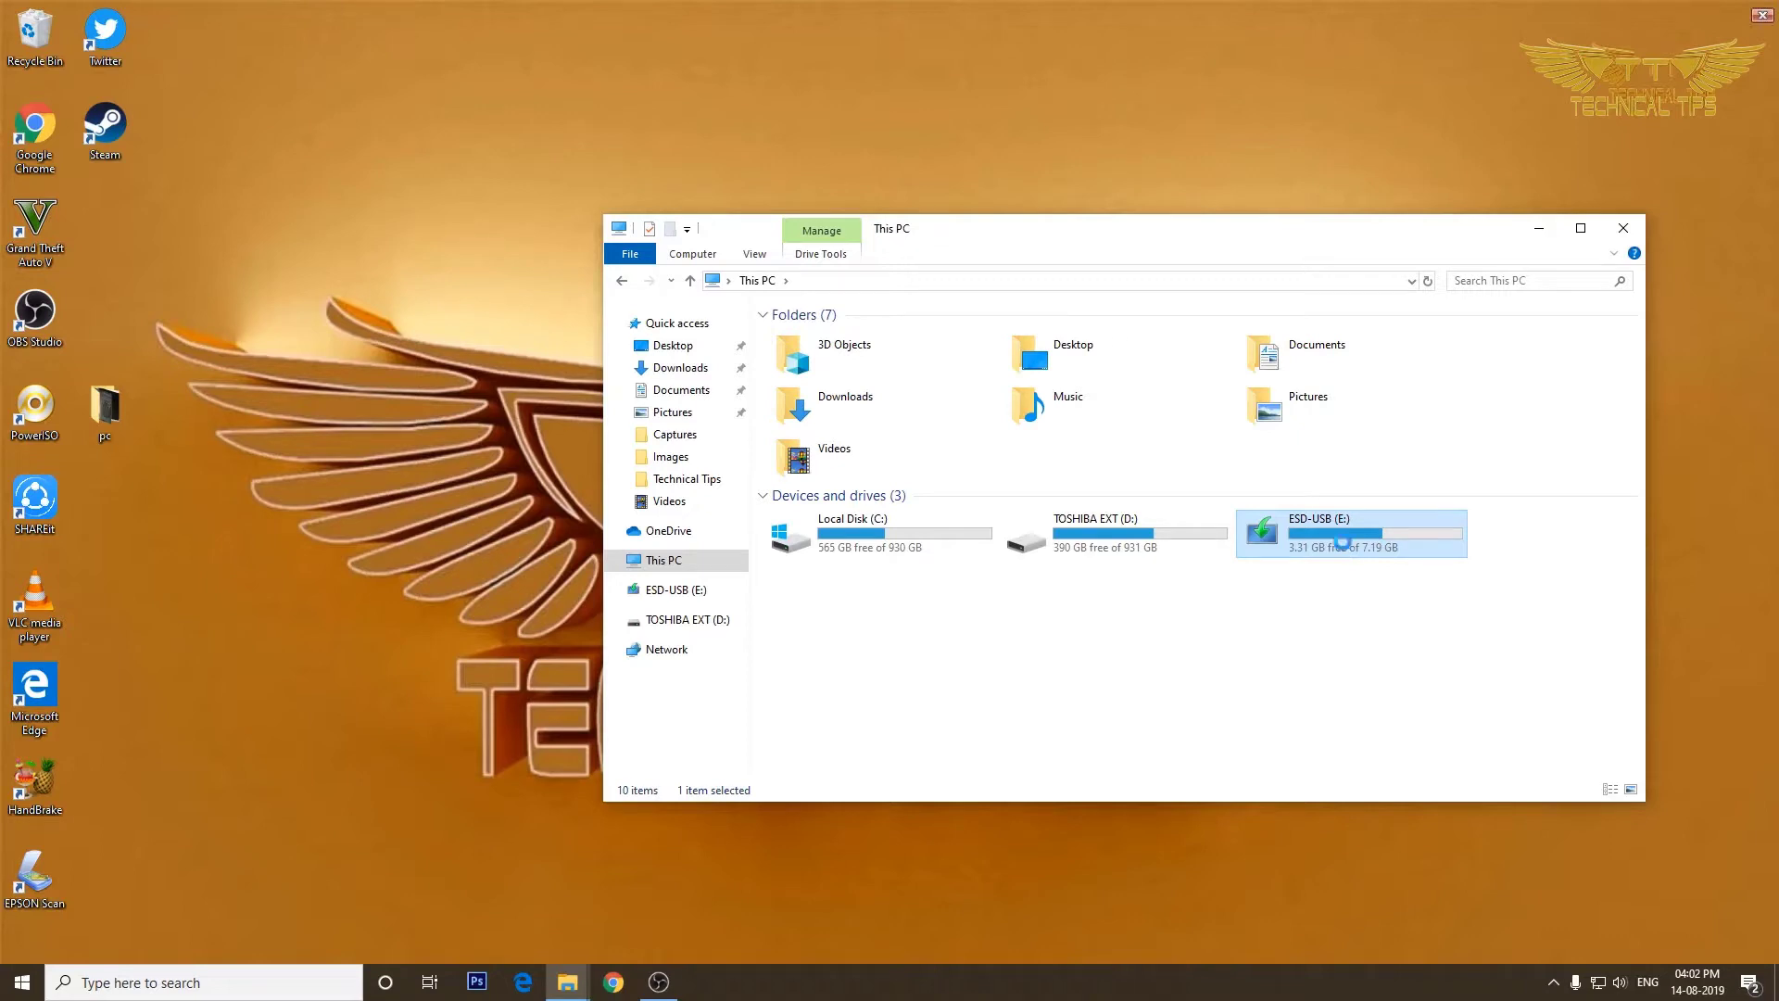
right_click(1343, 543)
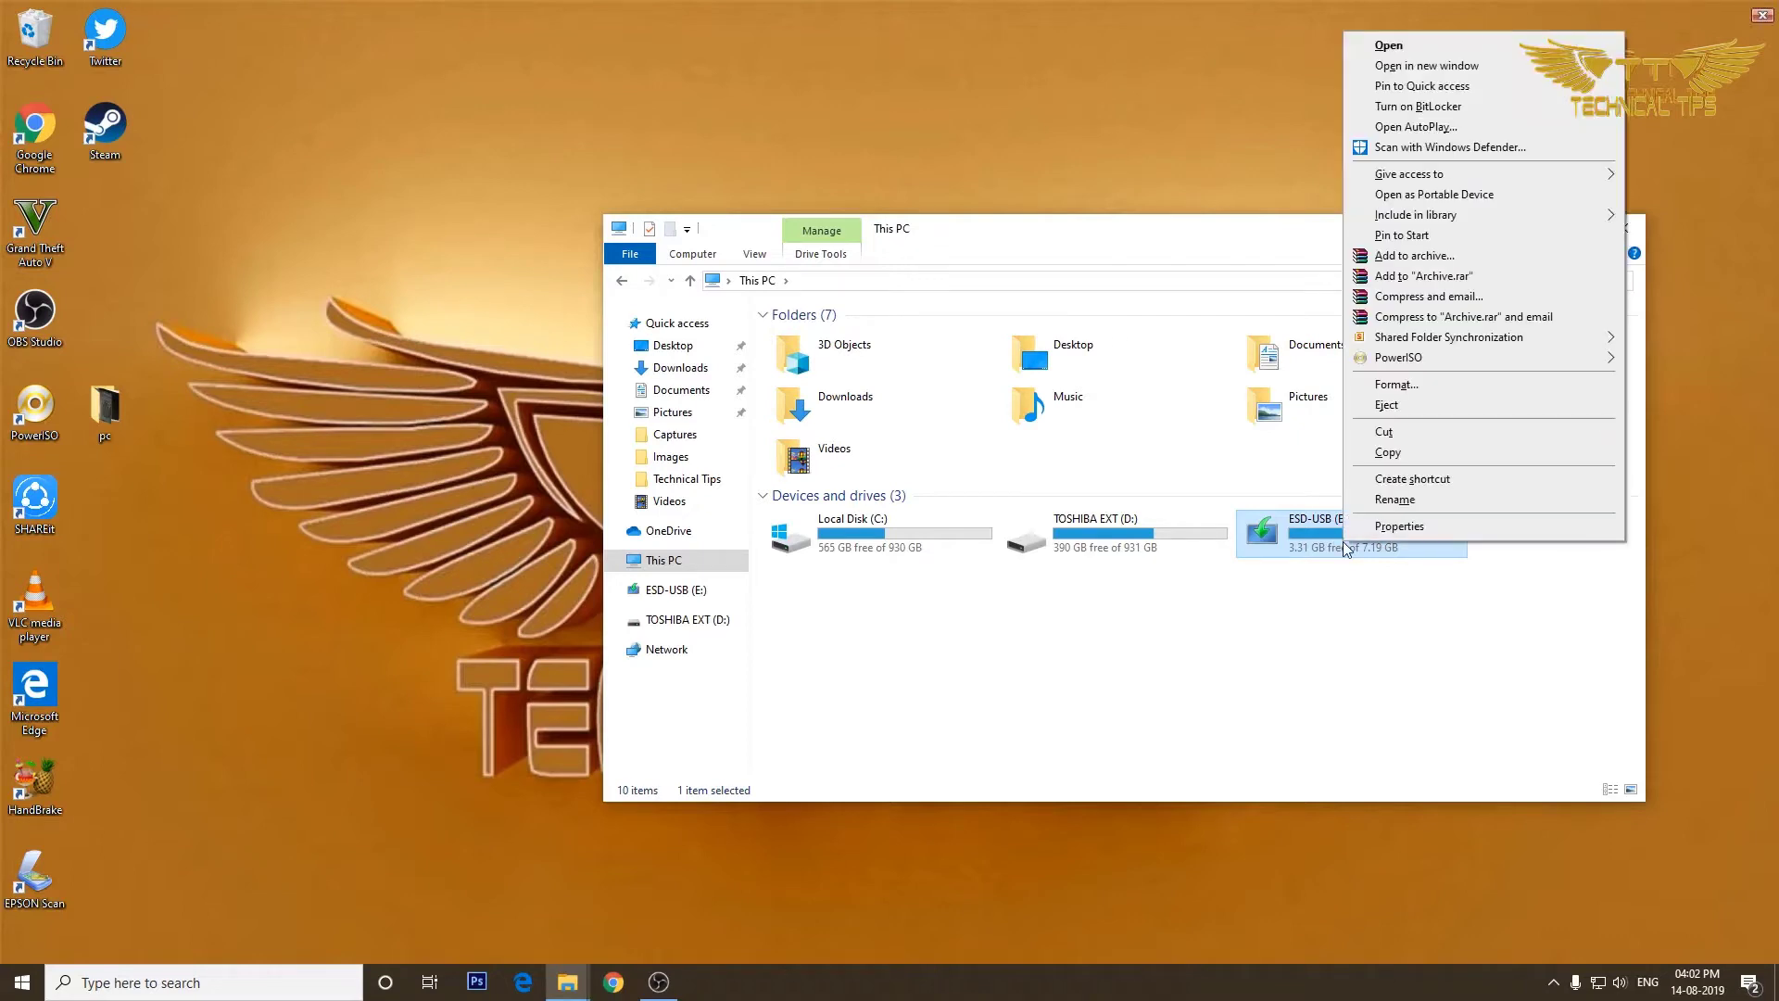
- Open the Format window for ESD-USB (E:), choose the NTFS file system, and start formatting
click(1409, 385)
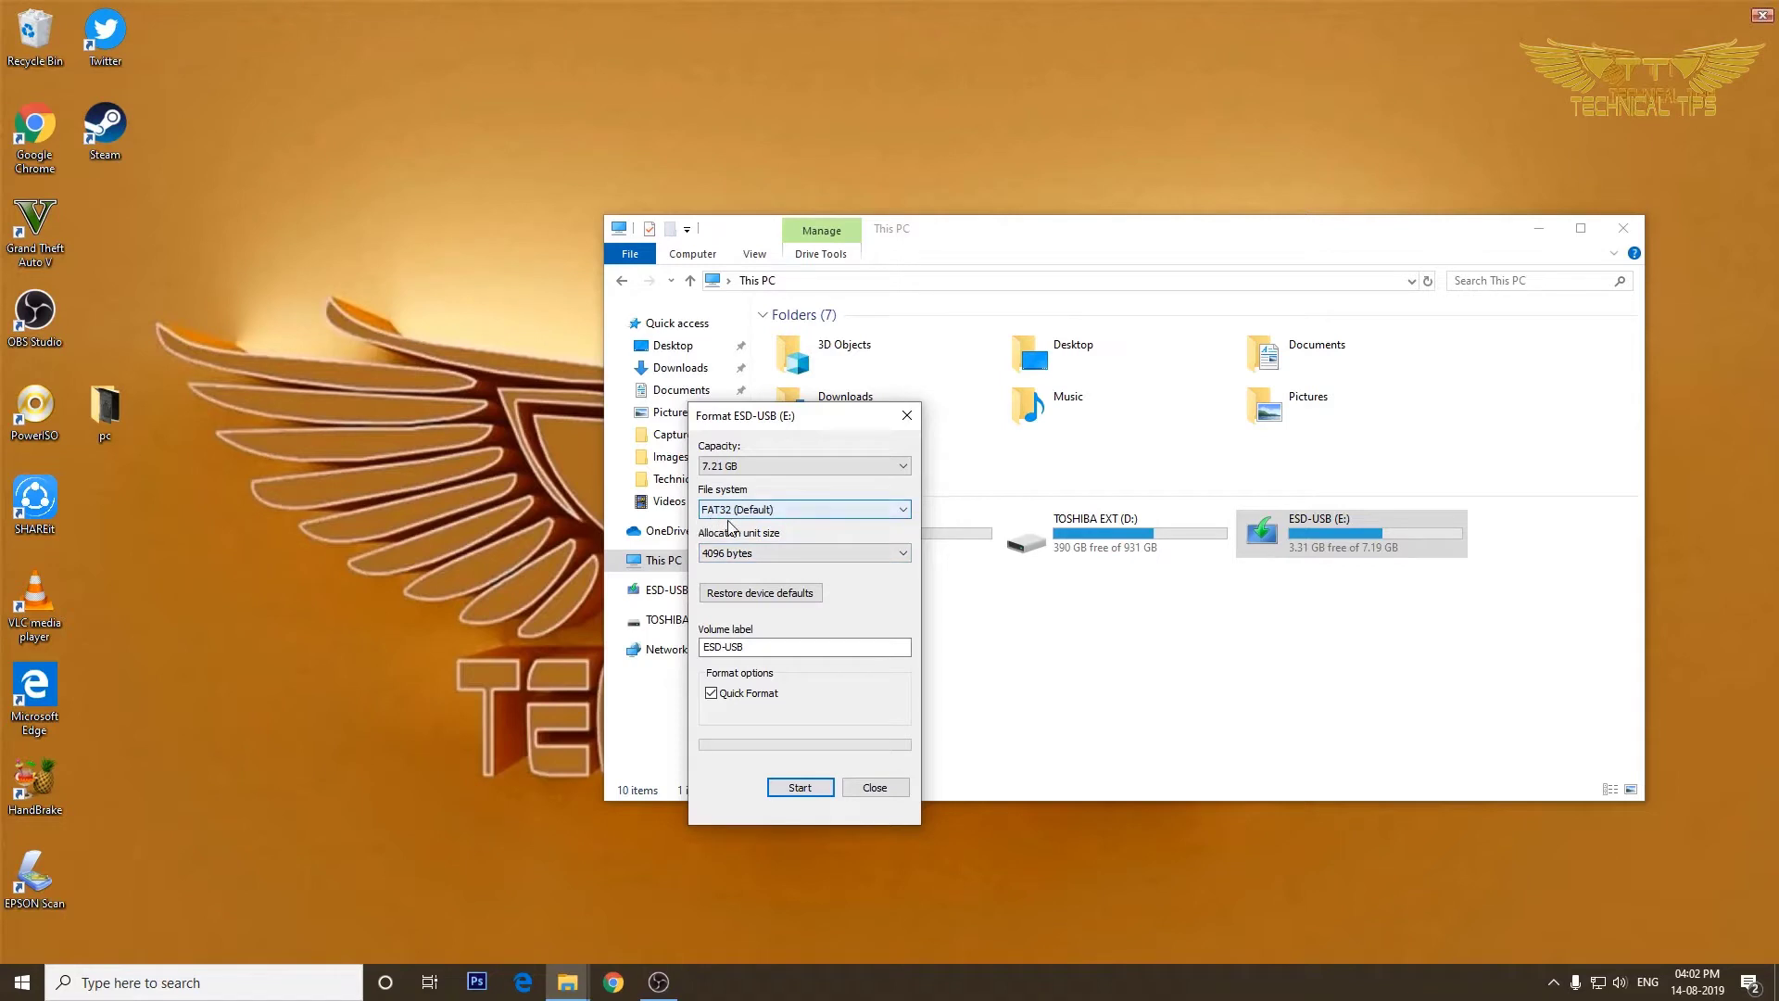
click(799, 512)
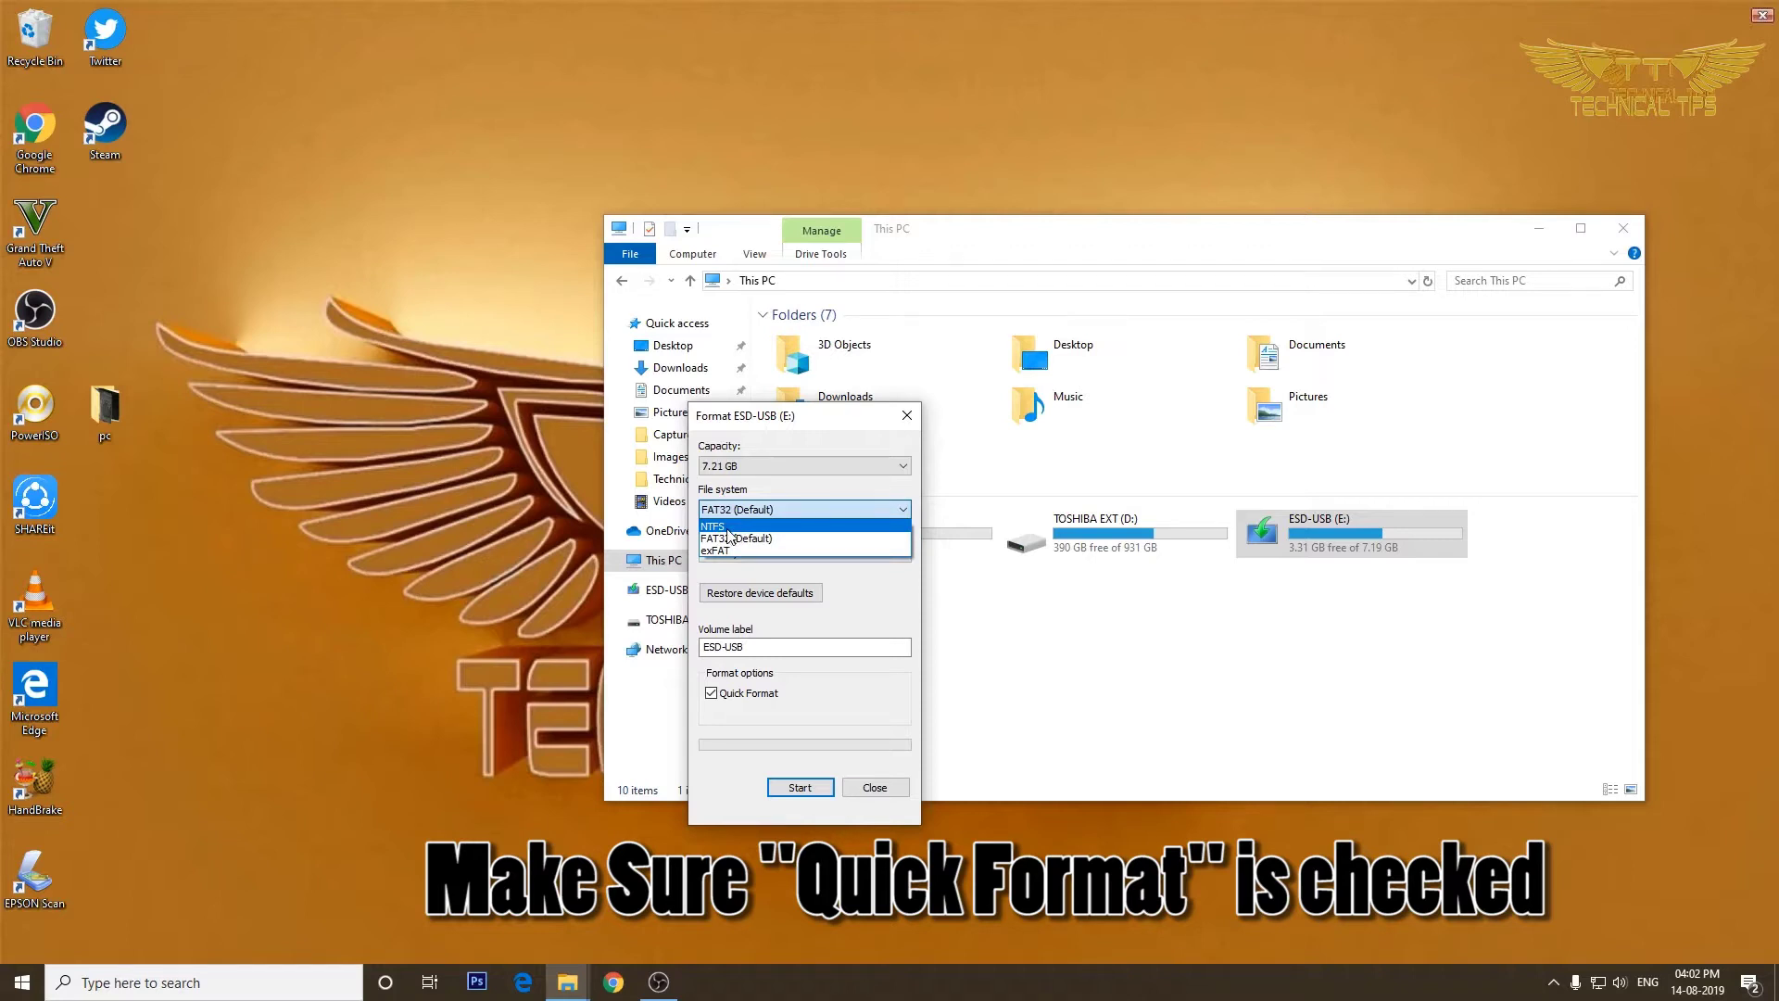
click(731, 527)
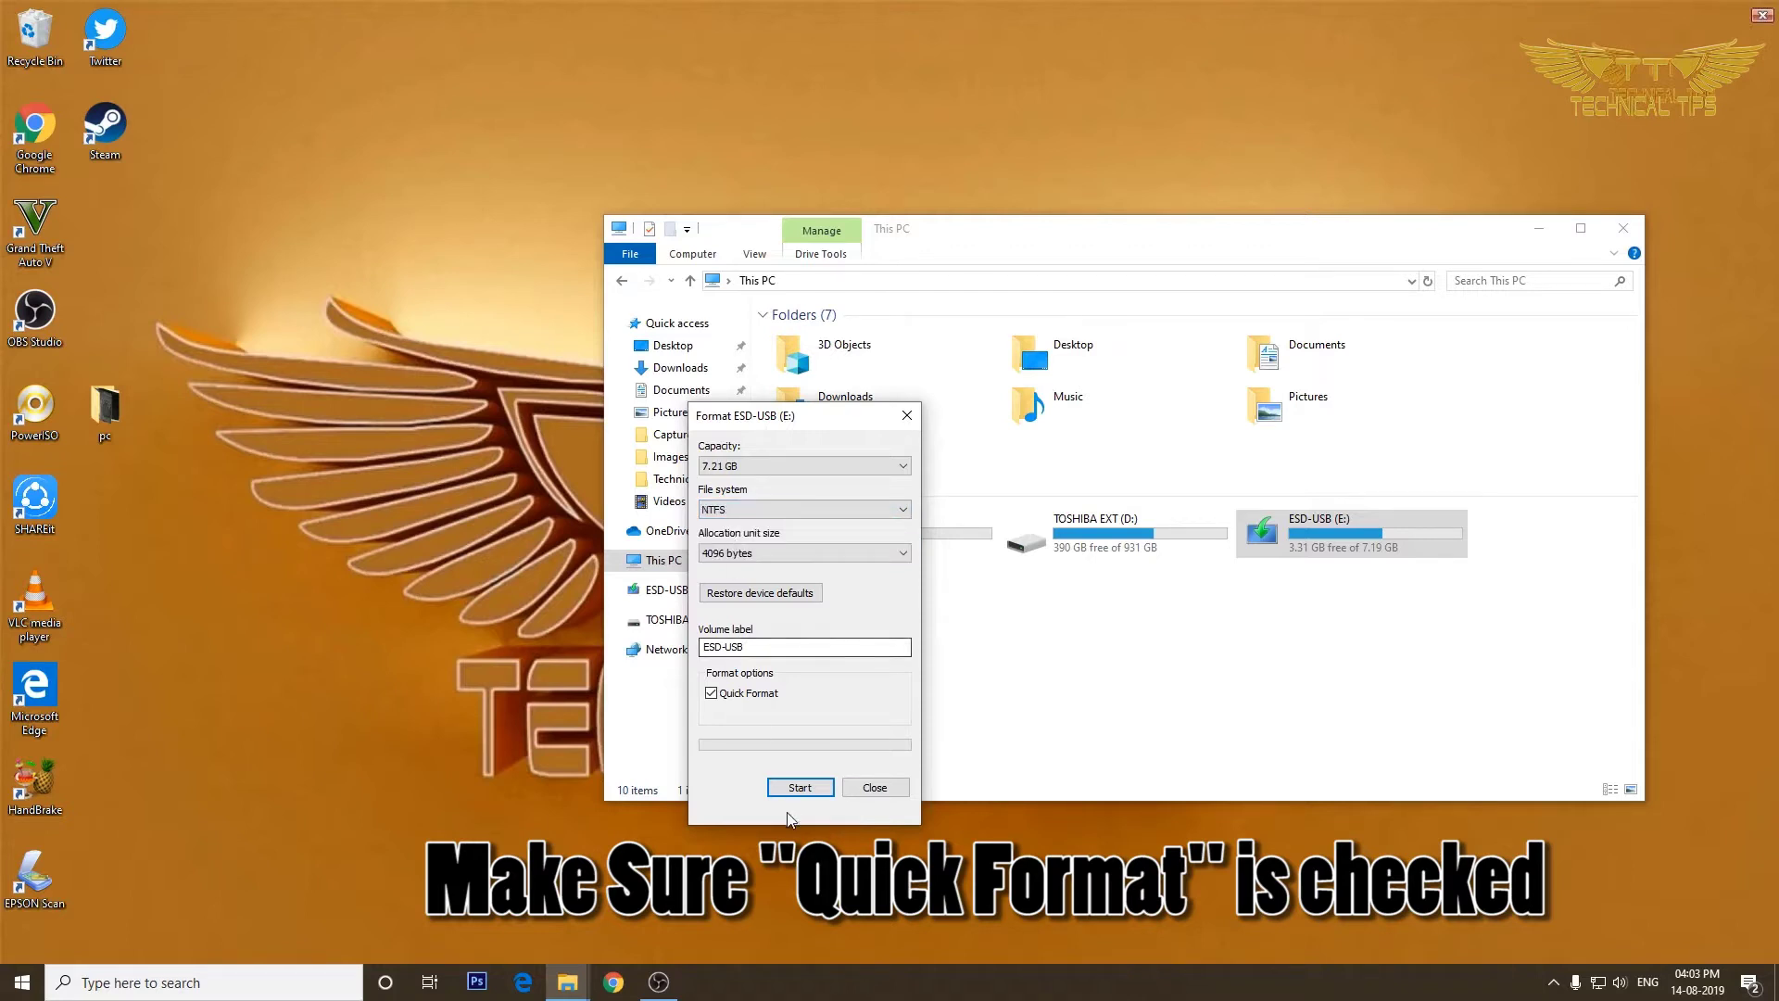
click(797, 791)
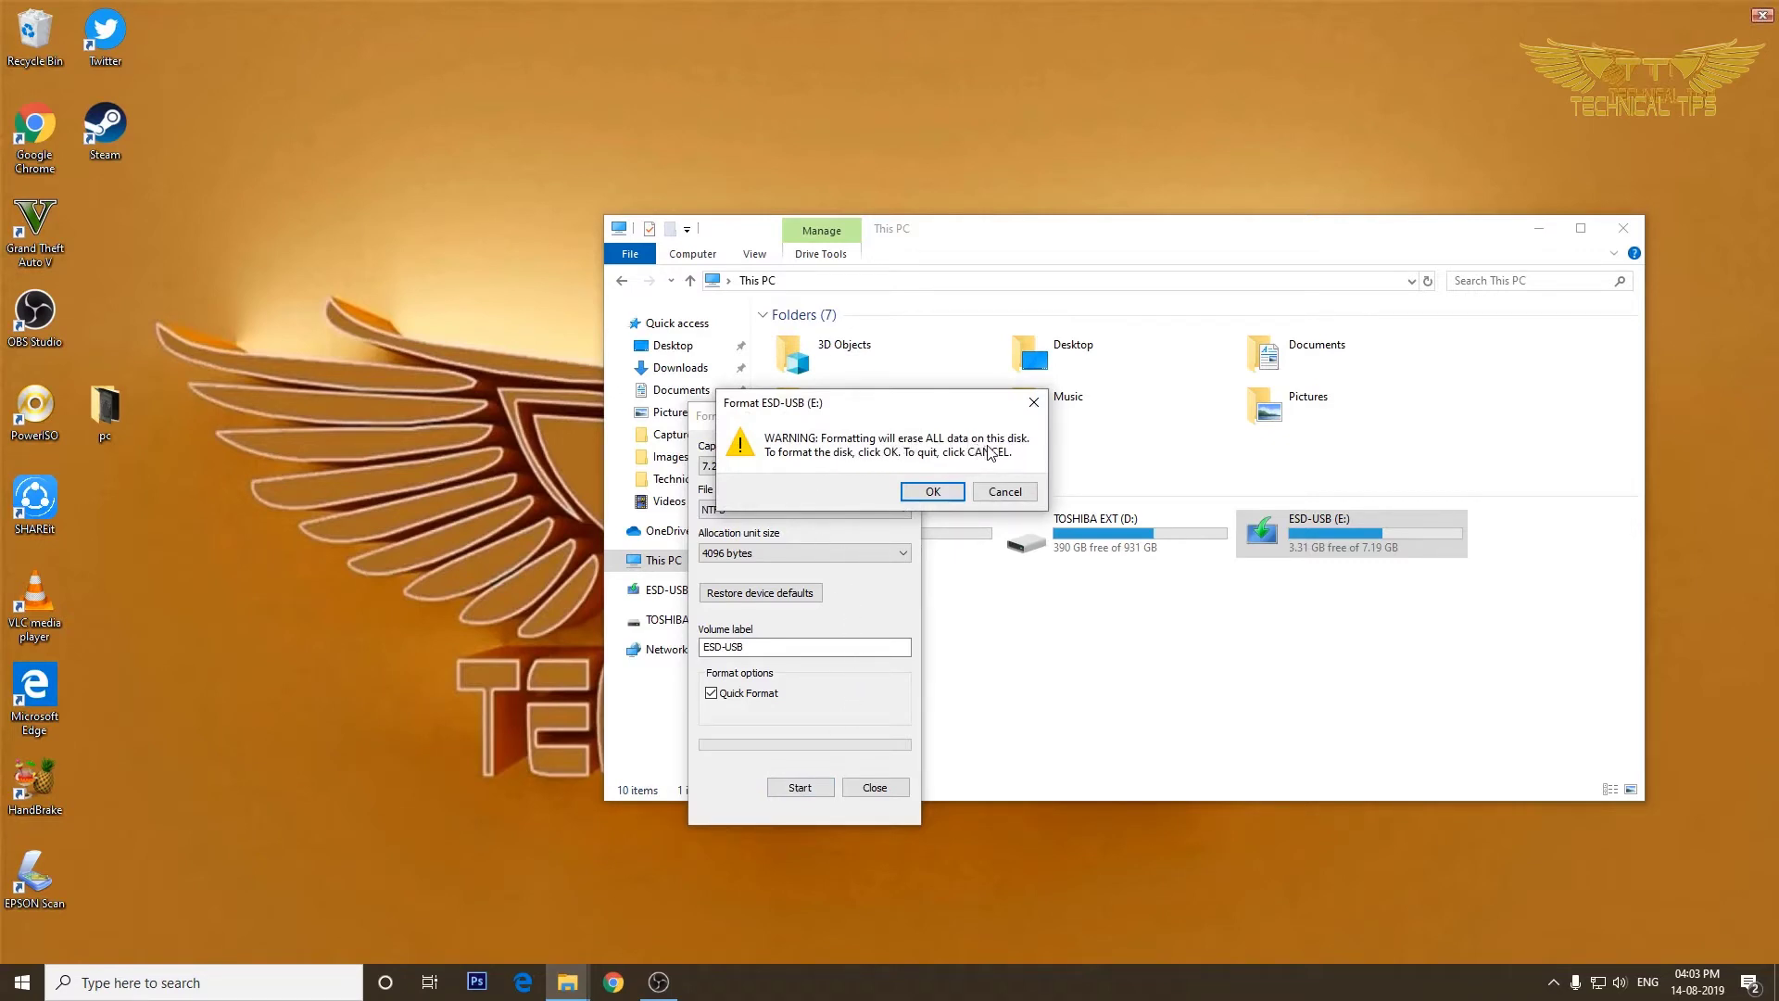
- Confirm the data-erase warning, acknowledge Format Complete, and close the Format and This PC windows
click(932, 492)
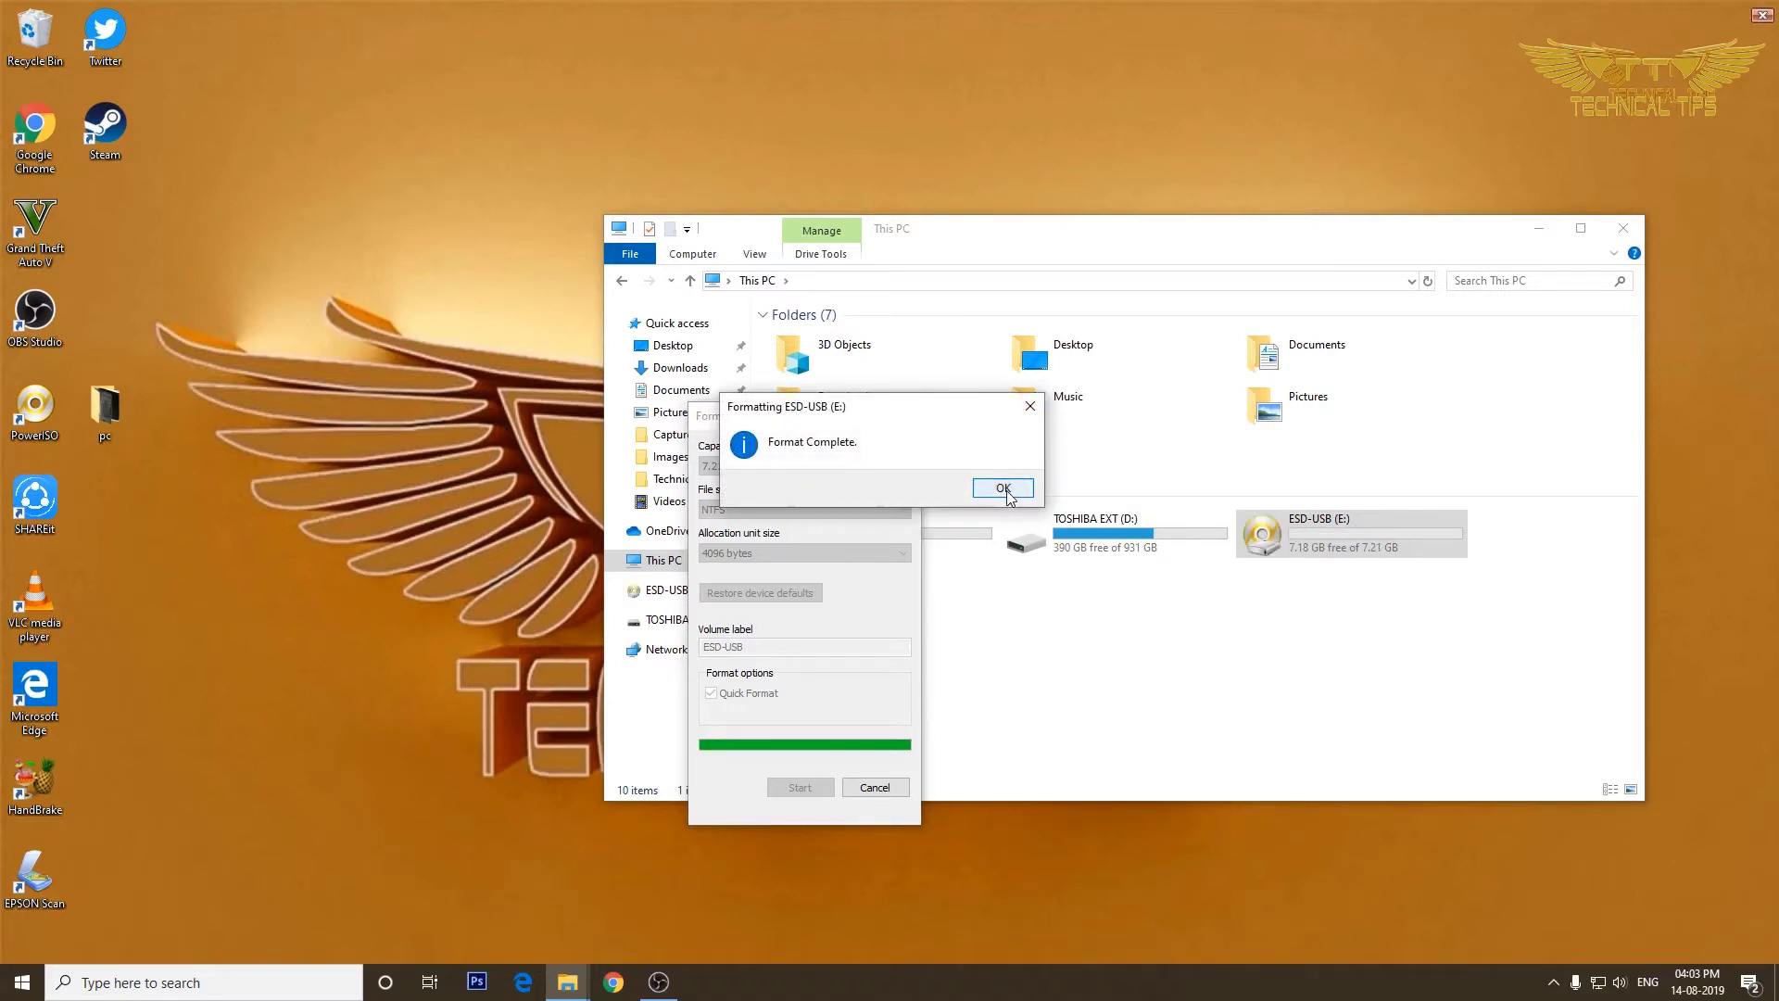
click(1004, 488)
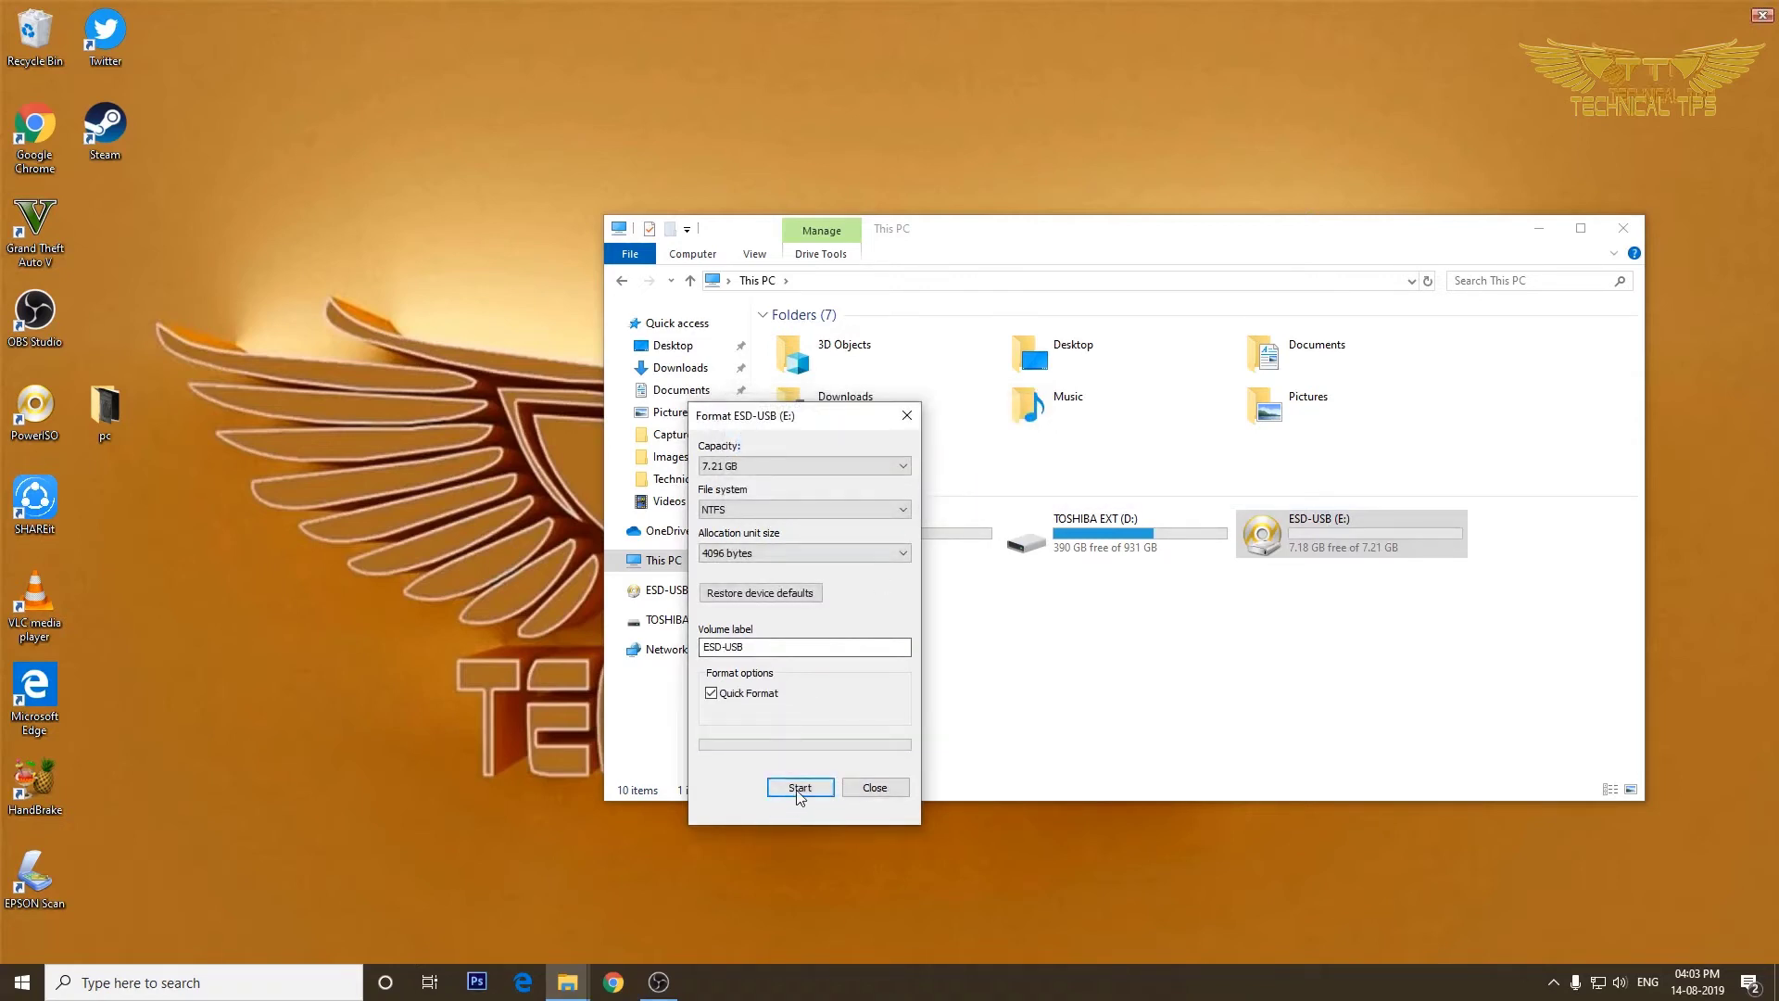
click(875, 788)
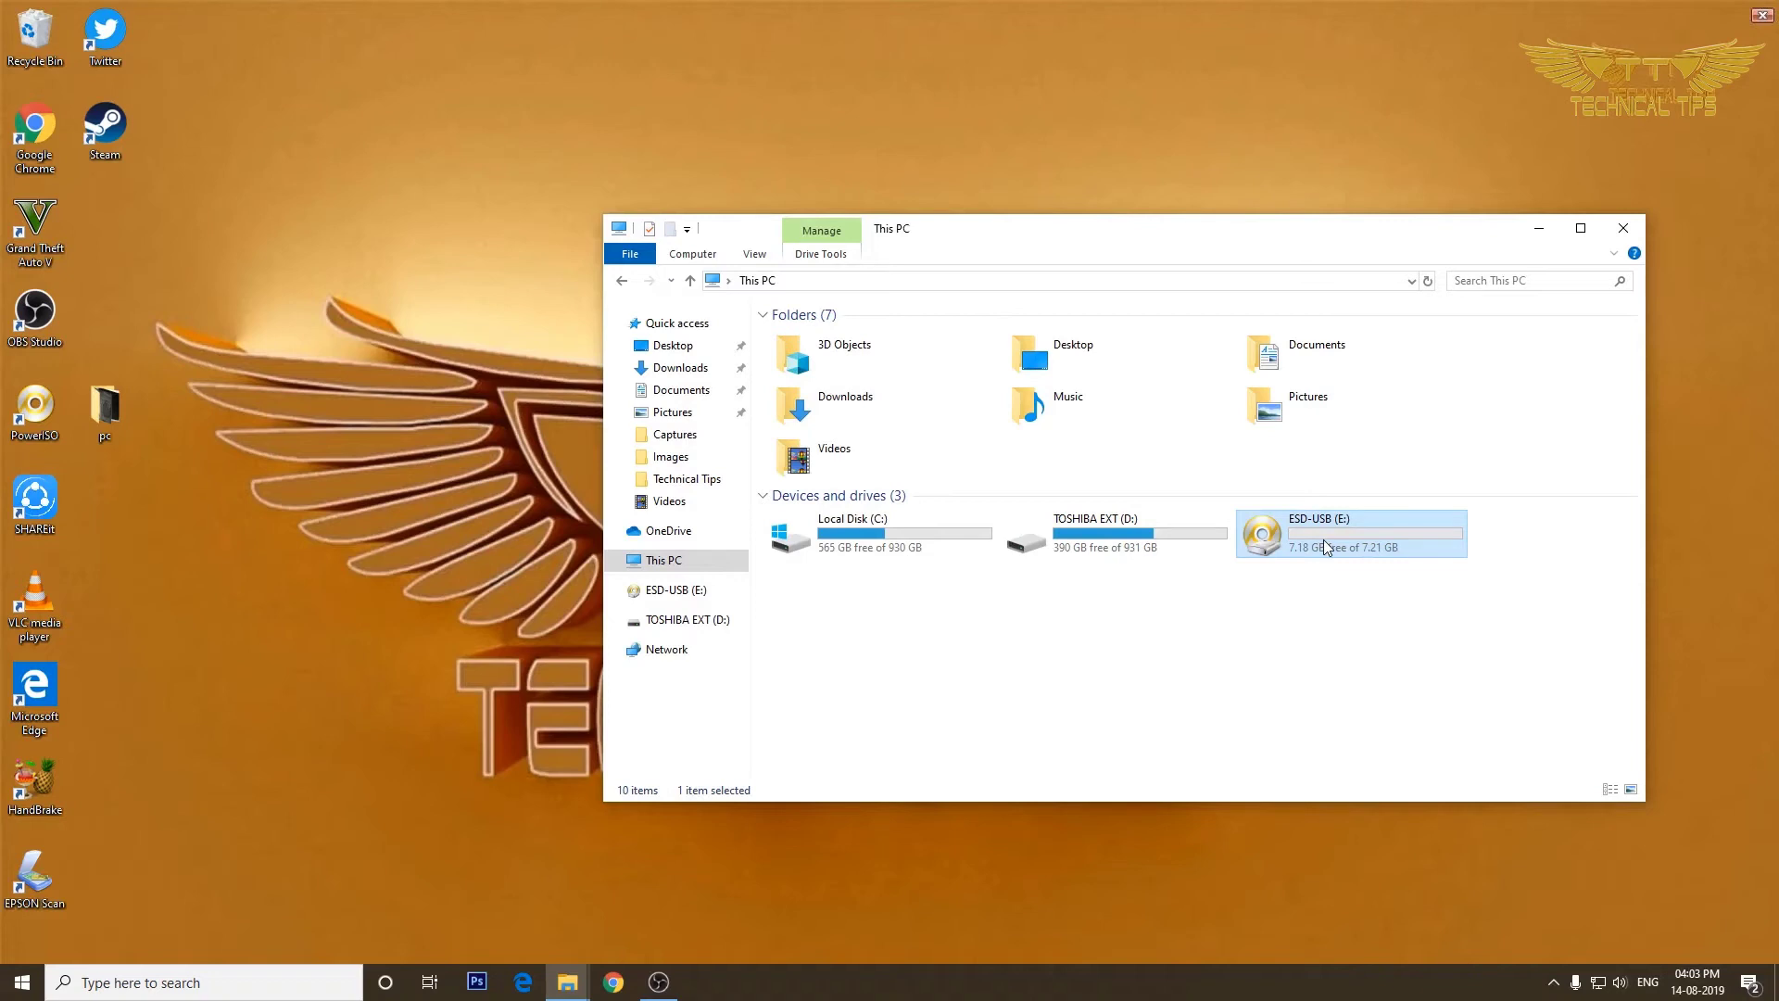
mouse_move(1349, 533)
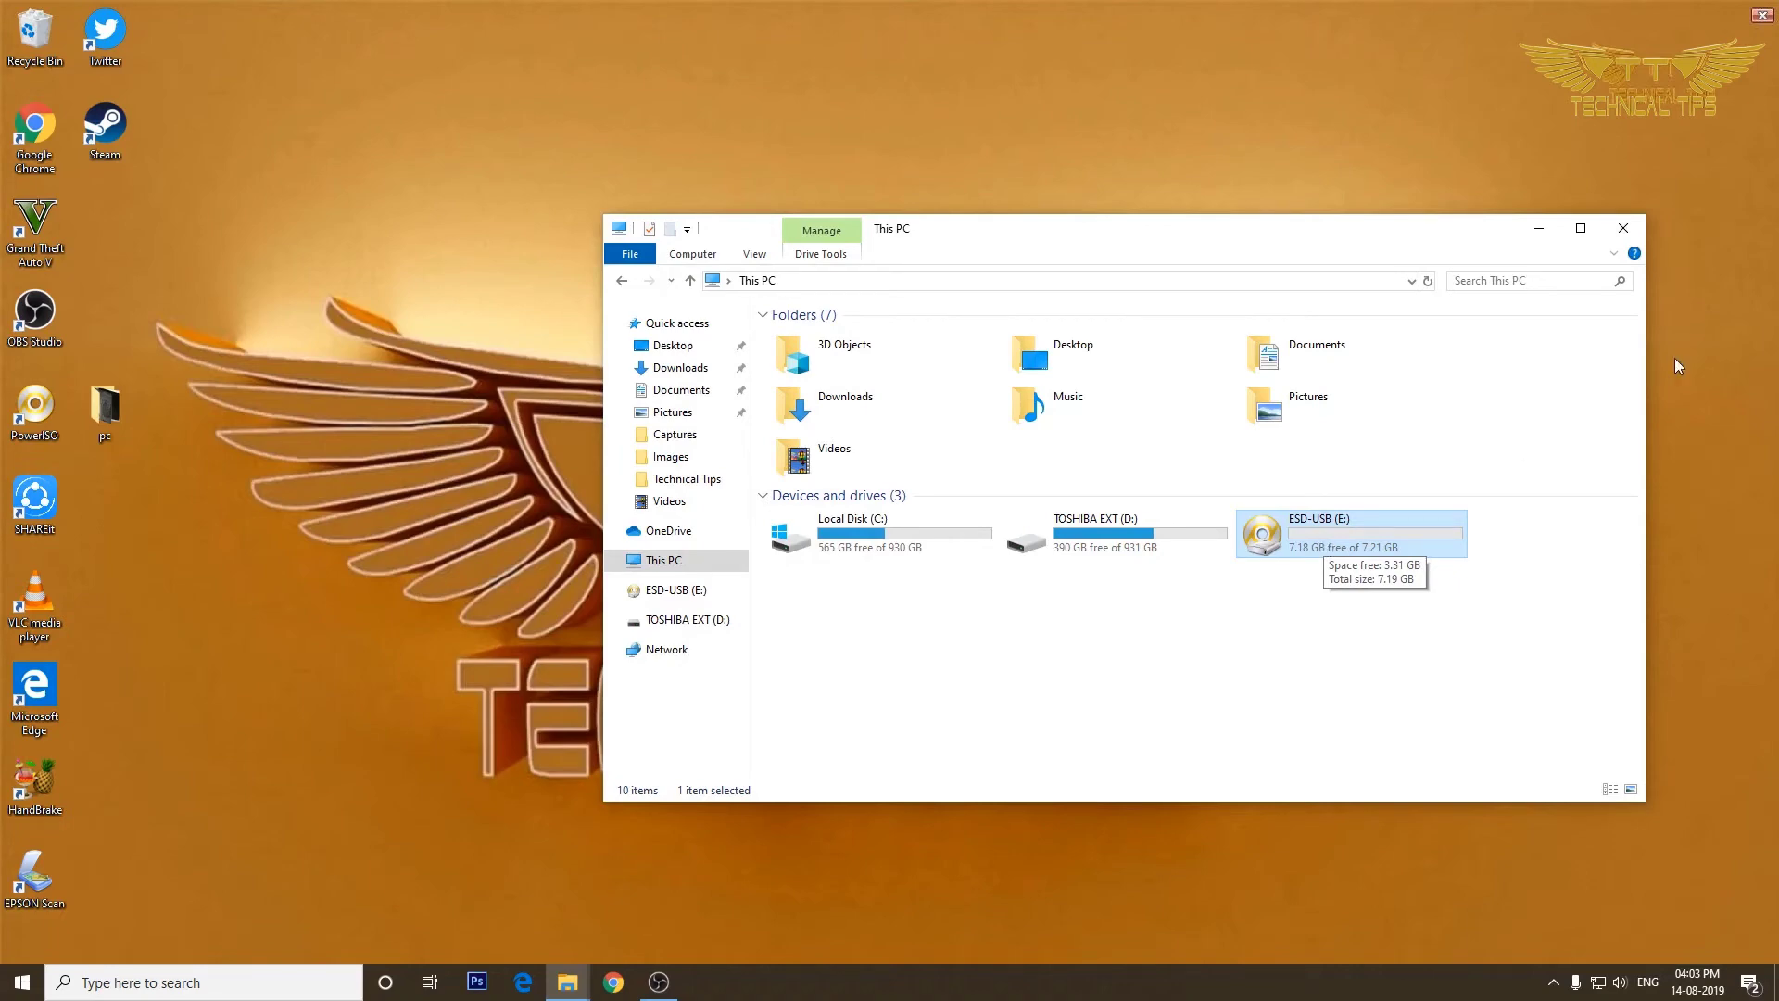
click(1624, 232)
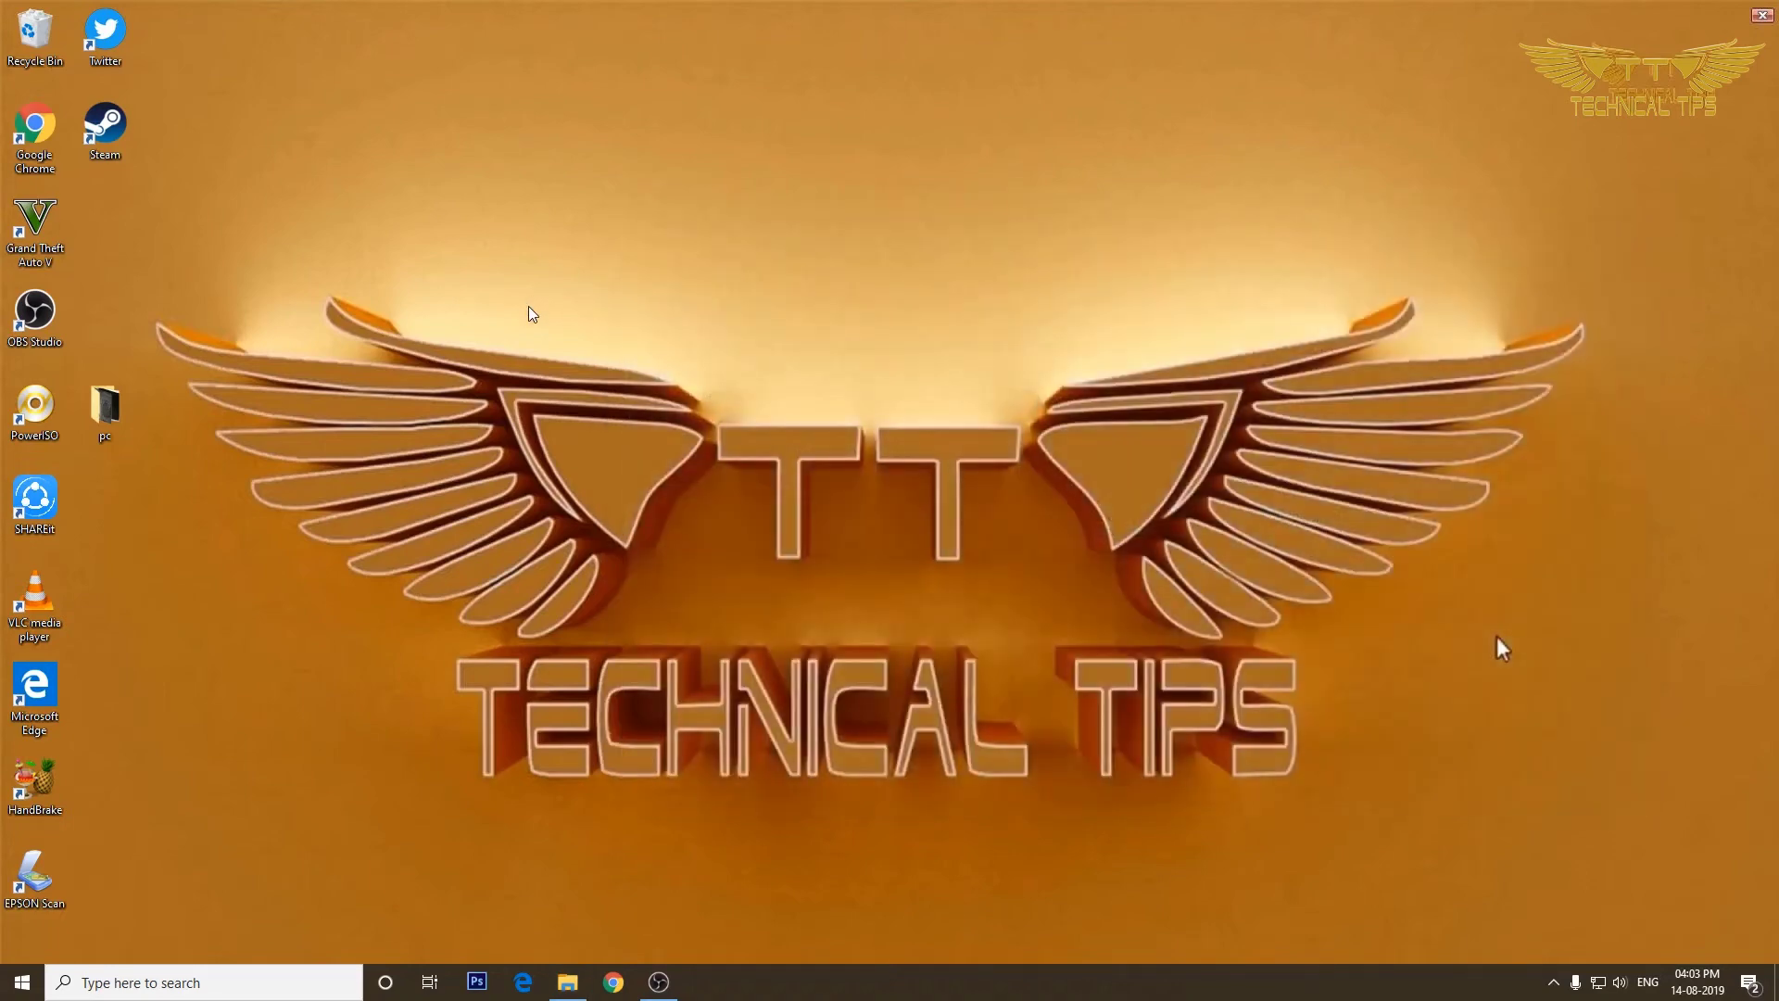